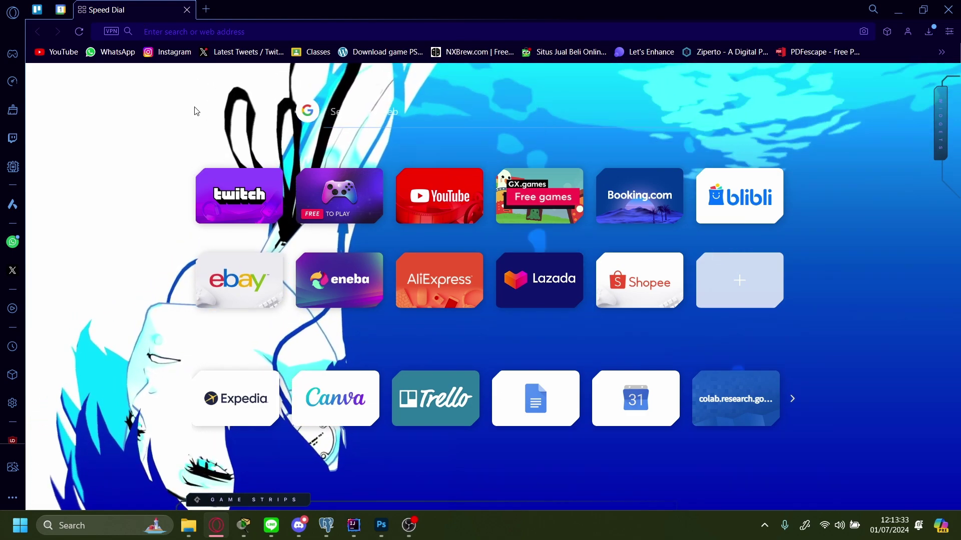
- Search the web for "google colab" from the Opera GX address bar
{"action": "left_click", "coordinate": [223, 32]}
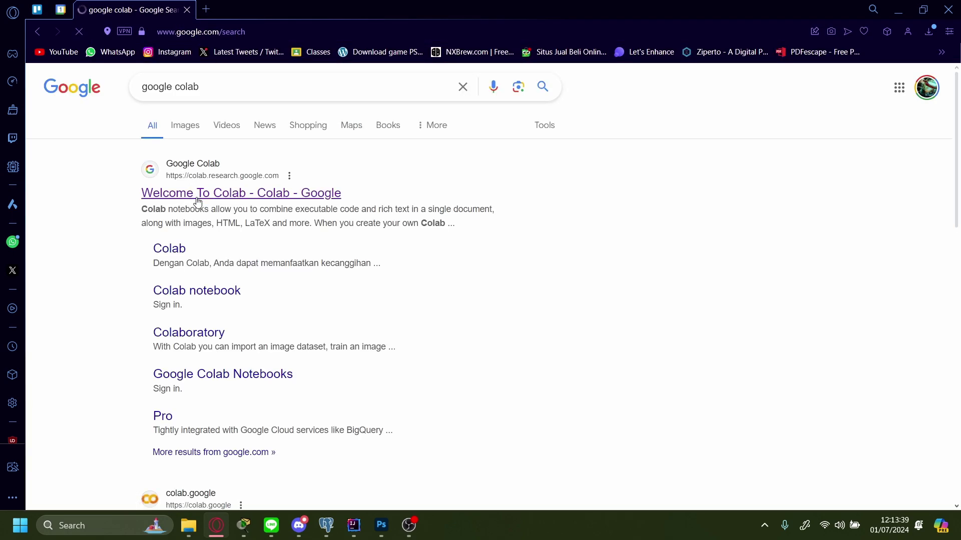
- Open Google Colab from the search results and create a new blank notebook, Untitled7.ipynb
{"action": "left_click", "coordinate": [197, 193]}
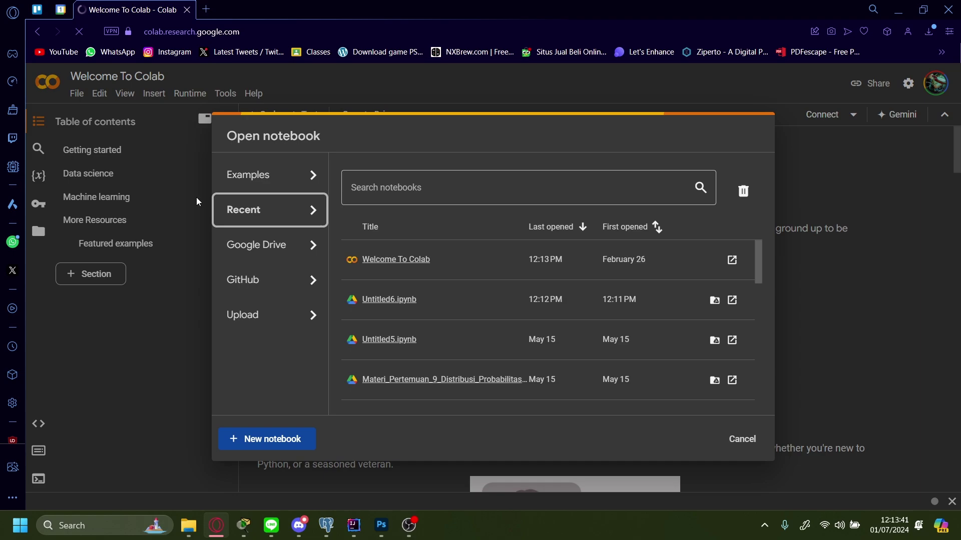
{"action": "left_click", "coordinate": [271, 440]}
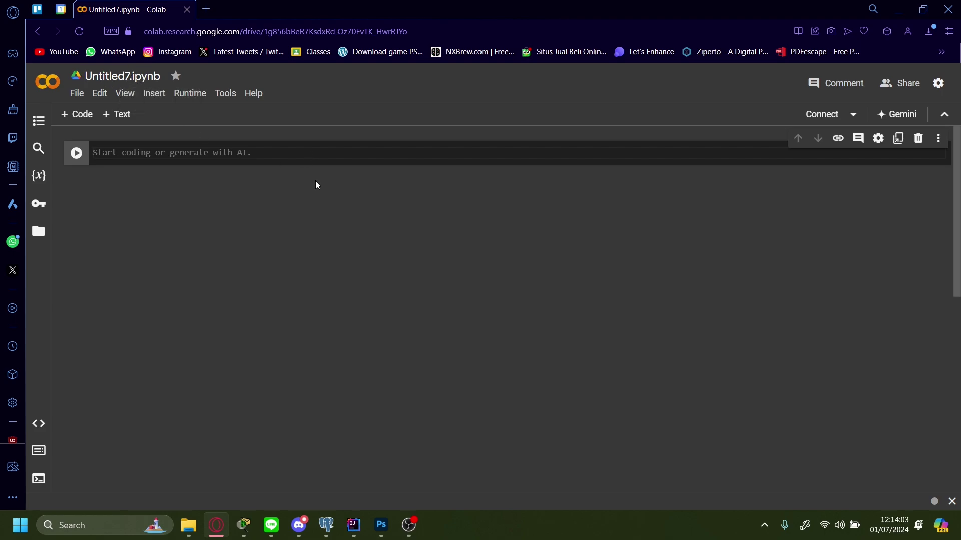
{"action": "type", "text": "print ("}
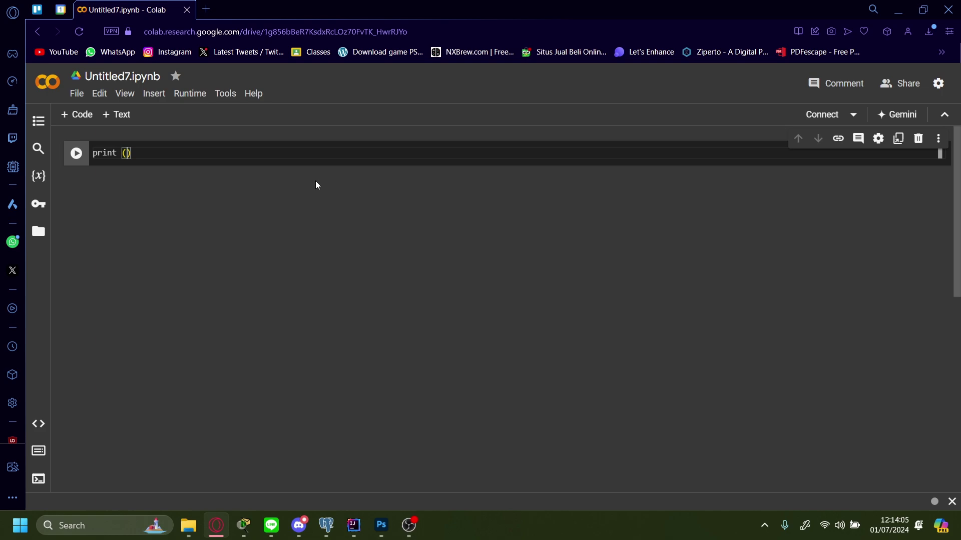
{"action": "type", "text": "'hello "}
{"action": "type", "text": "world"}
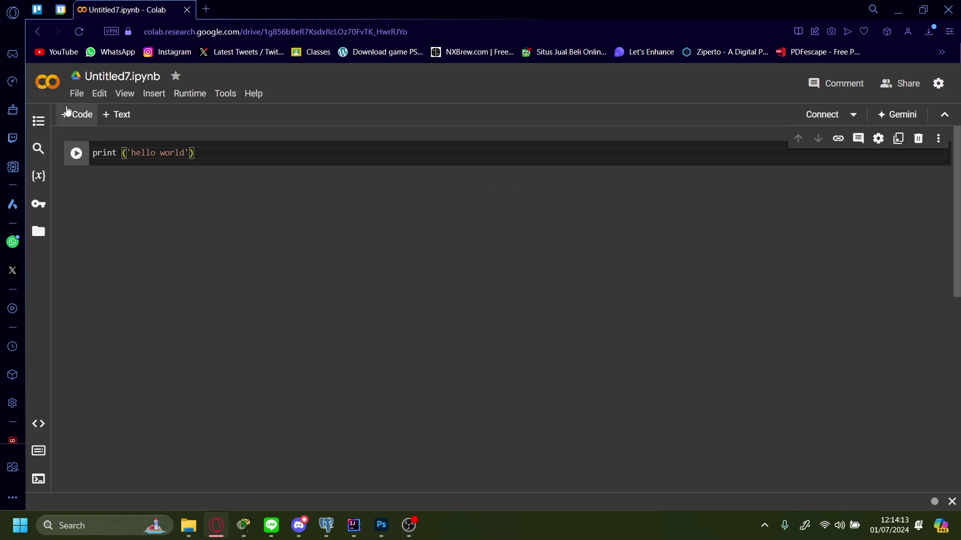
- Download the hello world notebook as Untitled7.ipynb via File > Download .ipynb
{"action": "left_click", "coordinate": [77, 94]}
{"action": "mouse_move", "coordinate": [101, 389]}
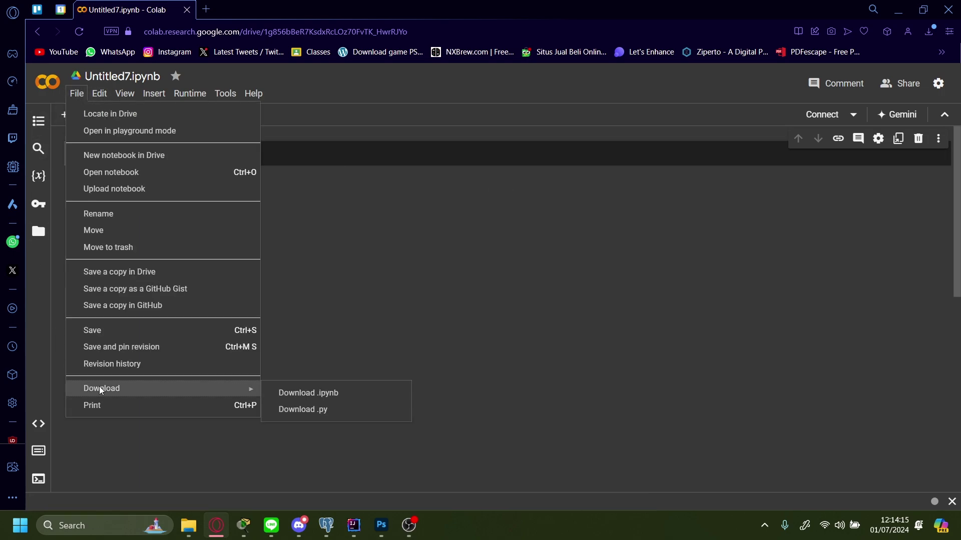
{"action": "left_click", "coordinate": [305, 410]}
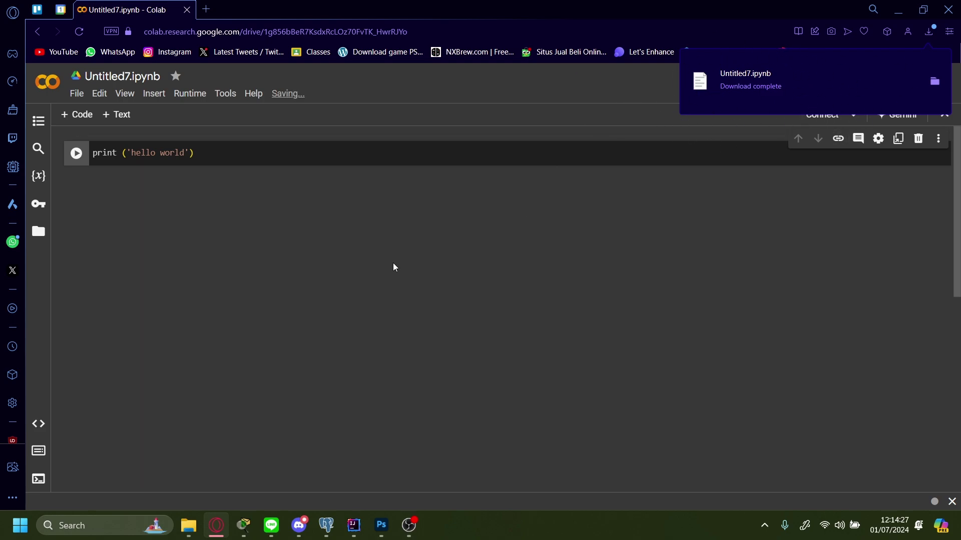
- Save a Drive copy named "Copy of Untitled7.ipynb", which opens in a new tab
{"action": "left_click", "coordinate": [76, 93]}
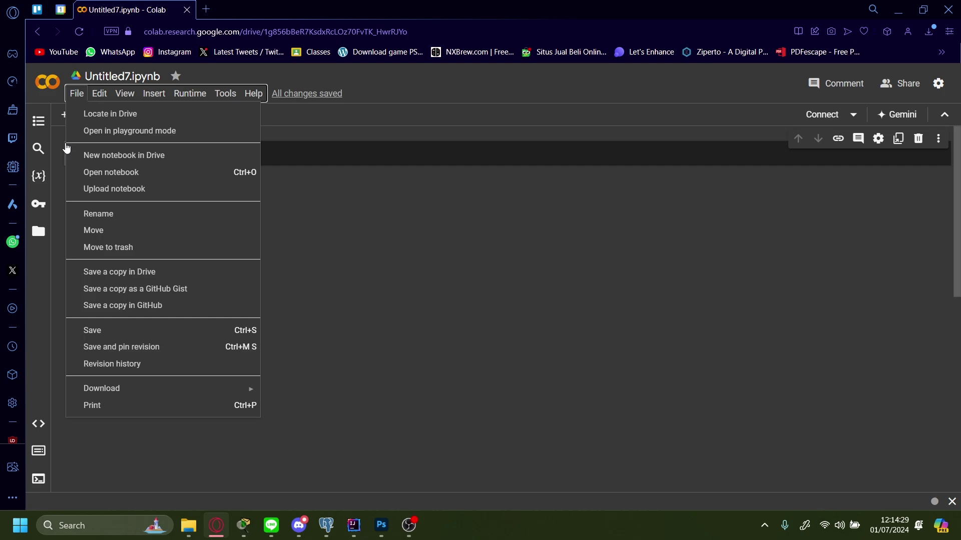
{"action": "left_click", "coordinate": [139, 272]}
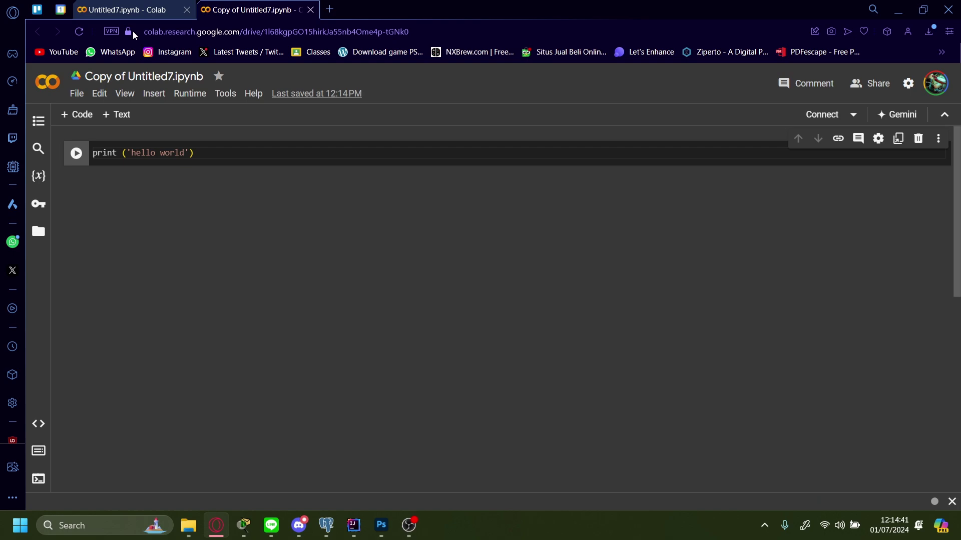
{"action": "left_click", "coordinate": [90, 76]}
{"action": "double_click", "coordinate": [90, 76]}
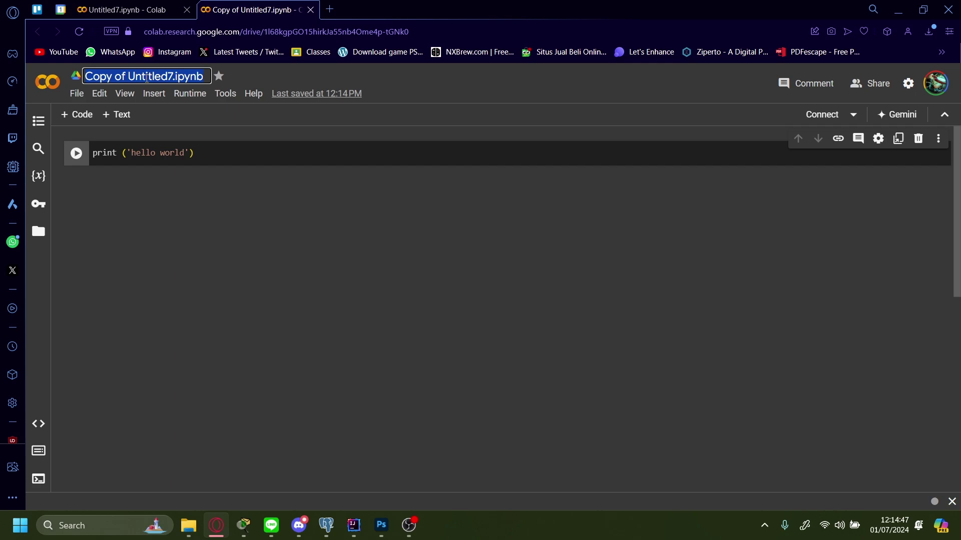
{"action": "left_click", "coordinate": [200, 76]}
{"action": "left_click_drag", "start_coordinate": [201, 76], "coordinate": [89, 76]}
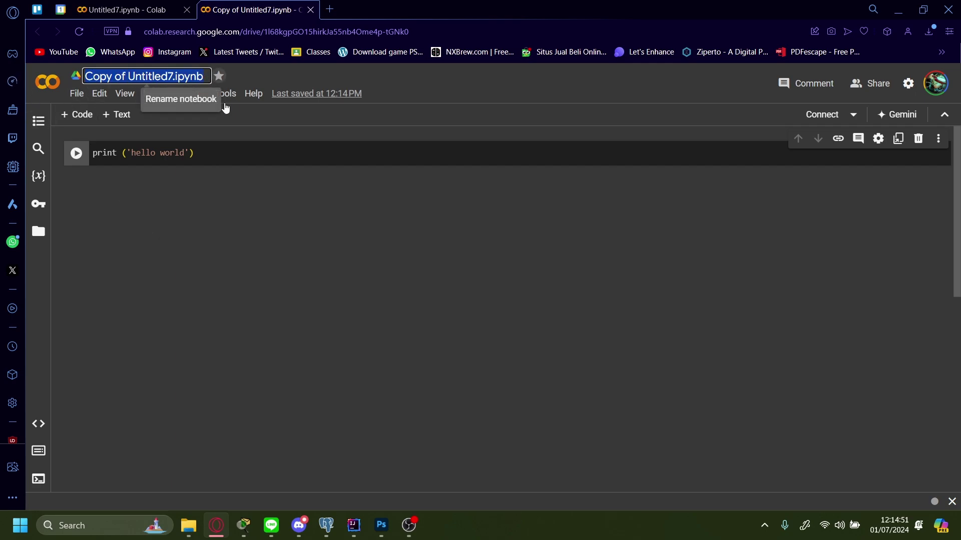
- Return to the original Untitled7.ipynb tab and show its .ipynb and .py download options
{"action": "left_click", "coordinate": [121, 9]}
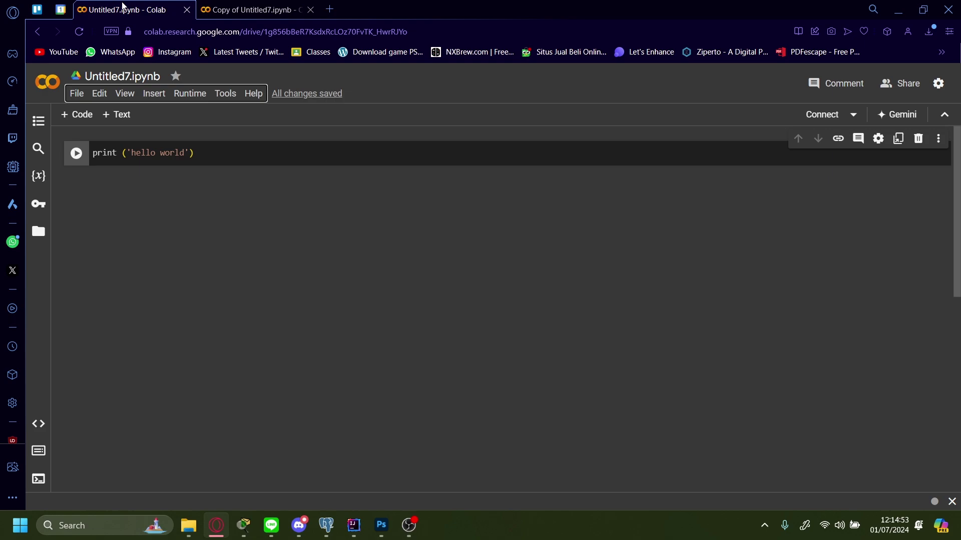
{"action": "key", "text": "ctrl+Tab"}
{"action": "left_click", "coordinate": [121, 9]}
{"action": "left_click", "coordinate": [76, 93]}
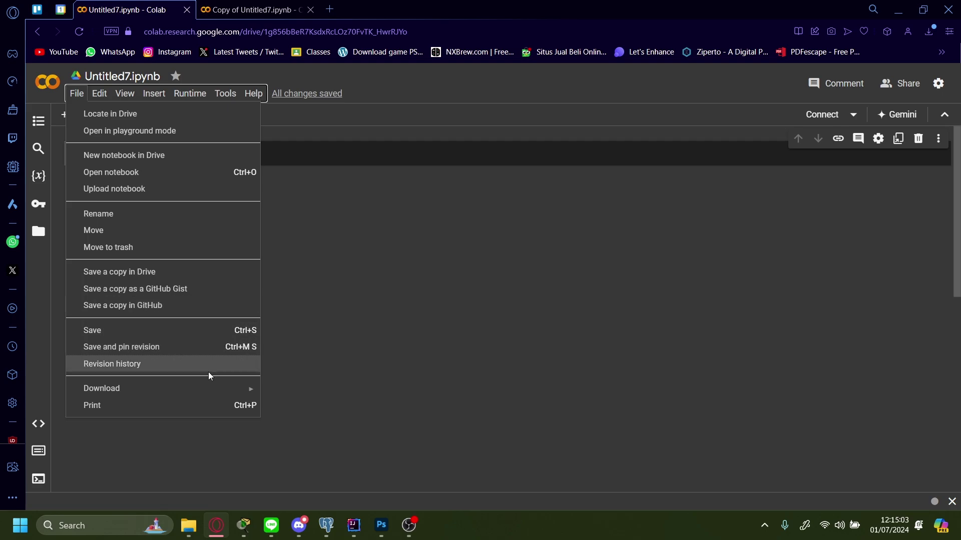
{"action": "mouse_move", "coordinate": [101, 388]}
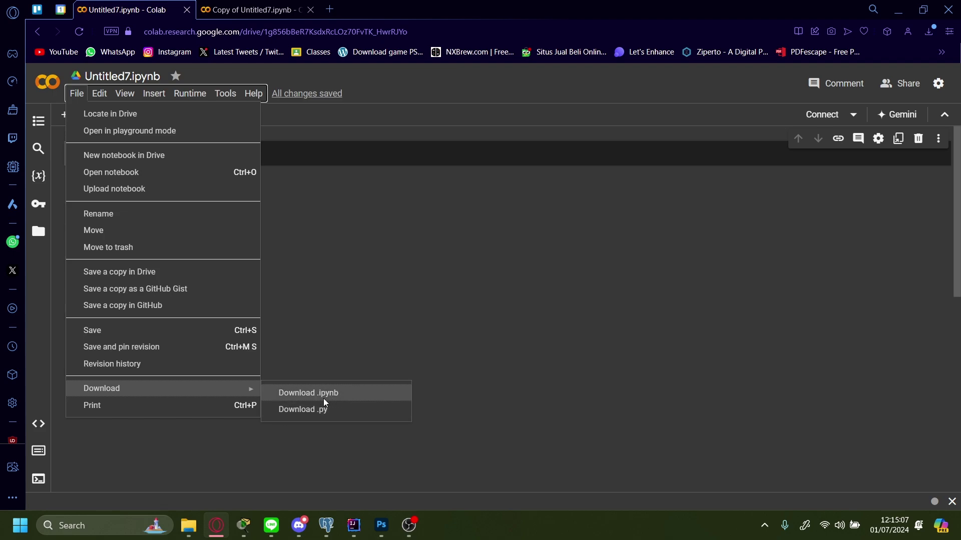
- Dismiss the File menu without downloading, leaving the print('hello world') cell visible
{"action": "left_click", "coordinate": [427, 320]}
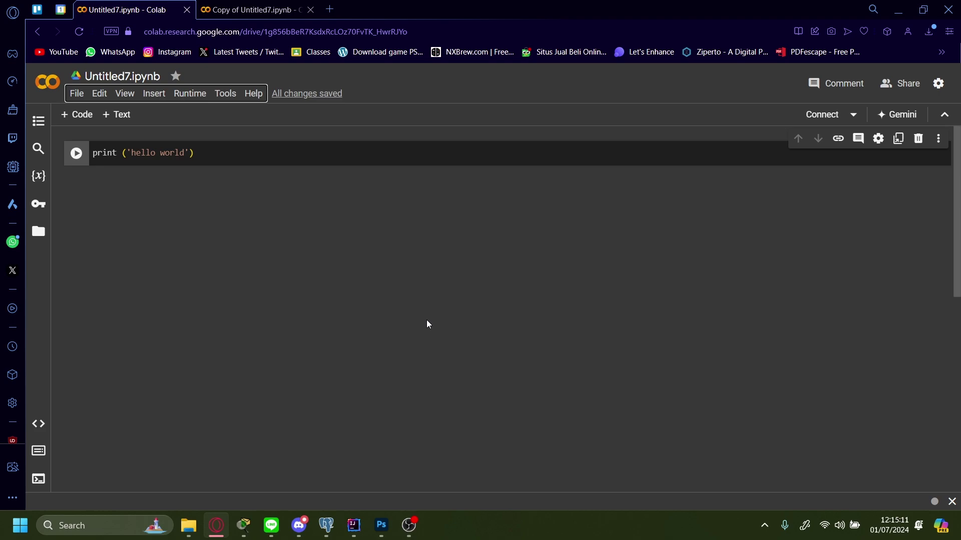